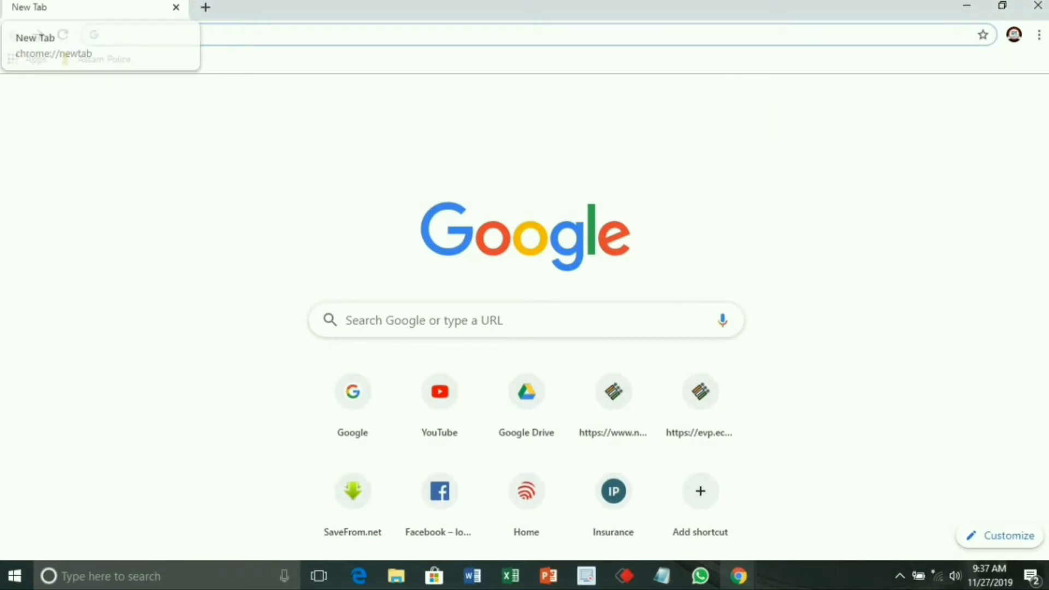
# - Search Google for 'adhar download' from the new tab page
pyautogui.click(356, 396)
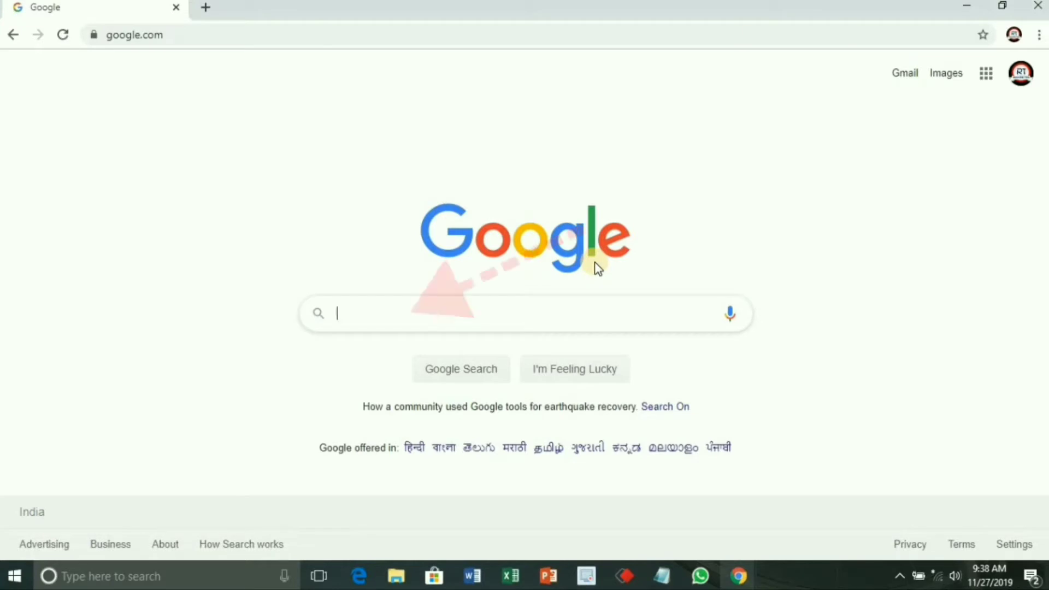
pyautogui.write('a')
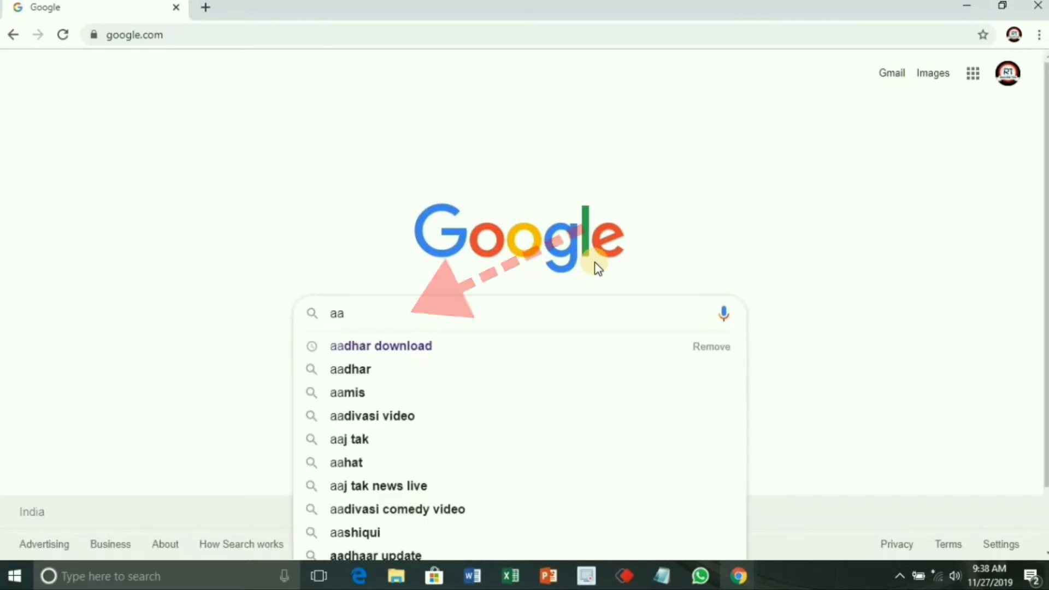
pyautogui.write('dhar ')
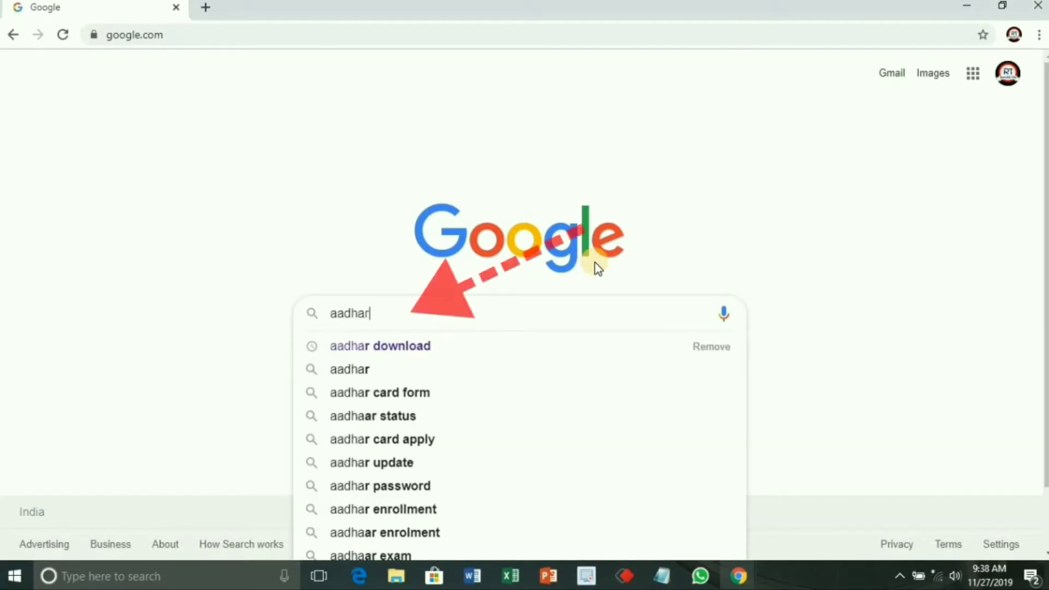
pyautogui.write('do')
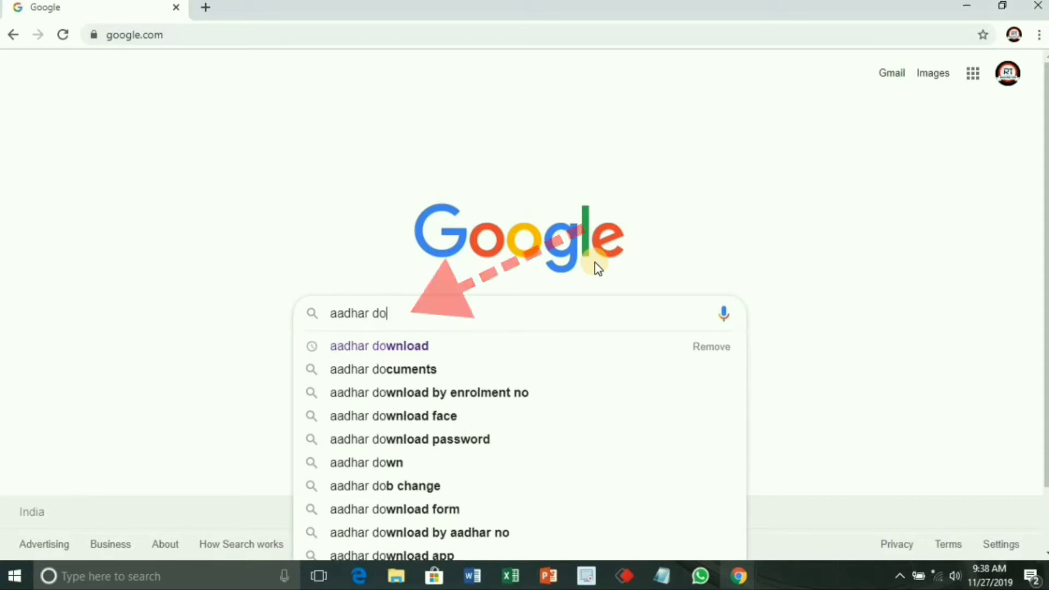
pyautogui.write('wnload')
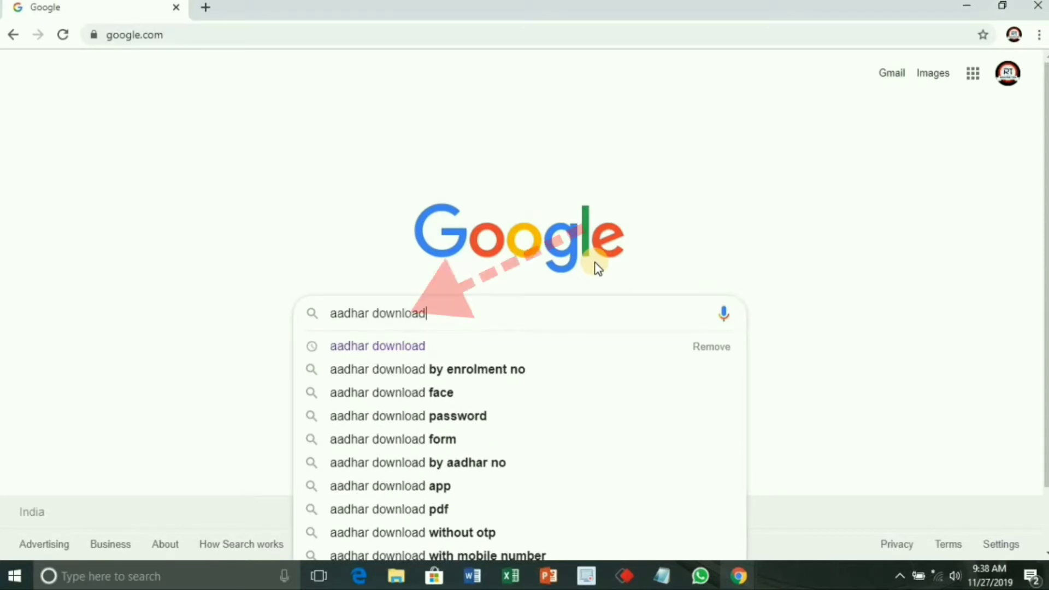
pyautogui.press('Return')
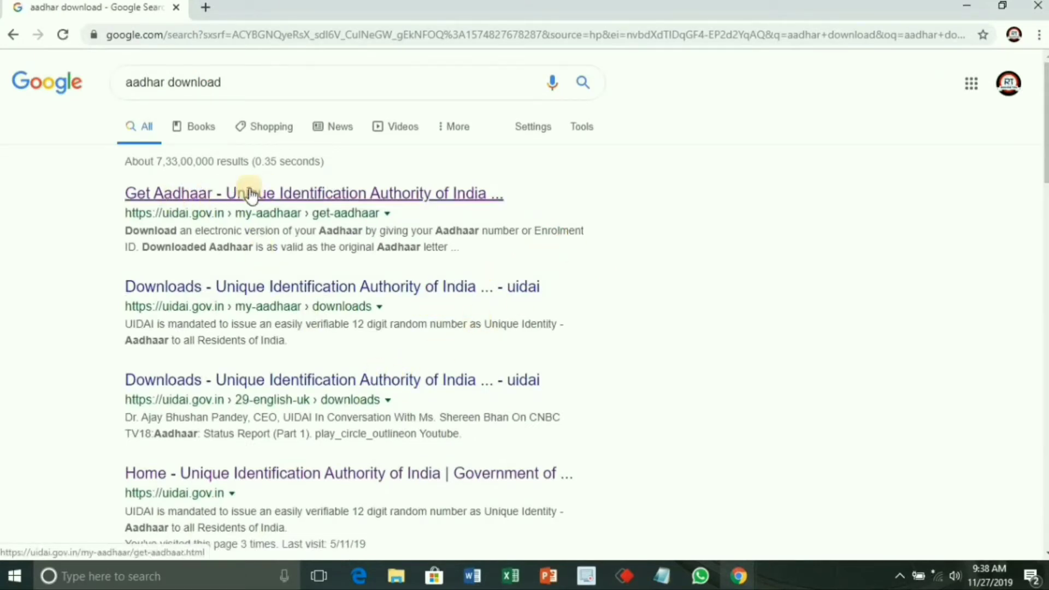
# - Open the UIDAI Get Aadhaar result and go to its Download Aadhaar page
pyautogui.click(268, 196)
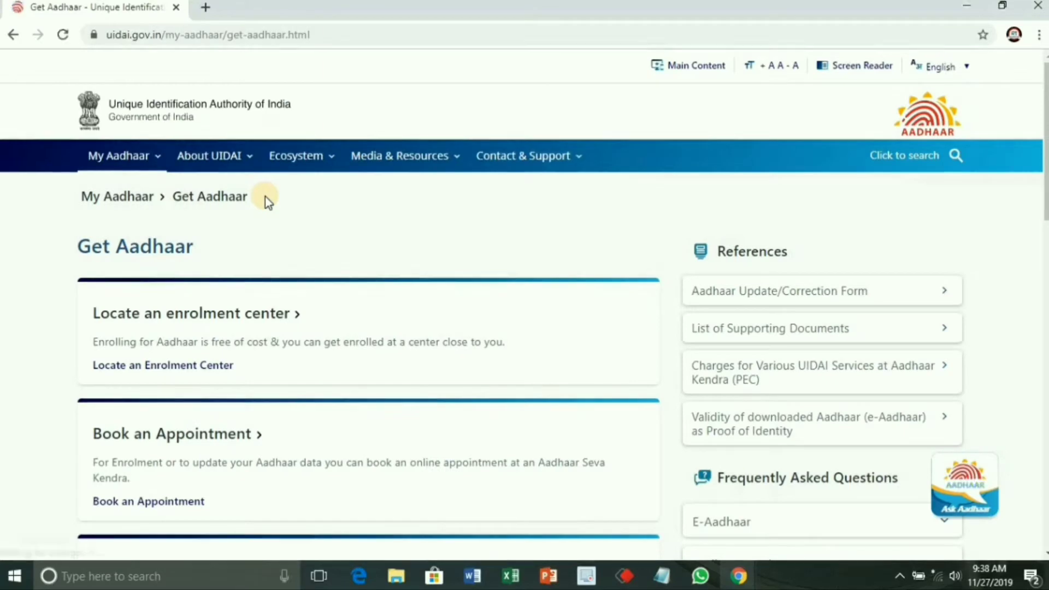
pyautogui.click(161, 314)
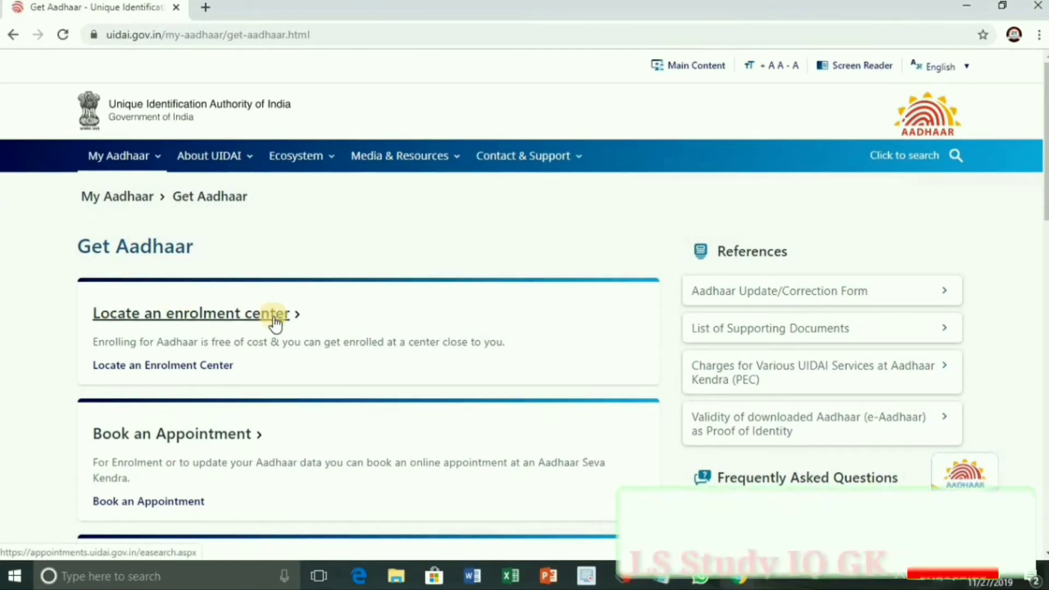
pyautogui.scroll(-1, 270, 324)
pyautogui.scroll(-3, 241, 365)
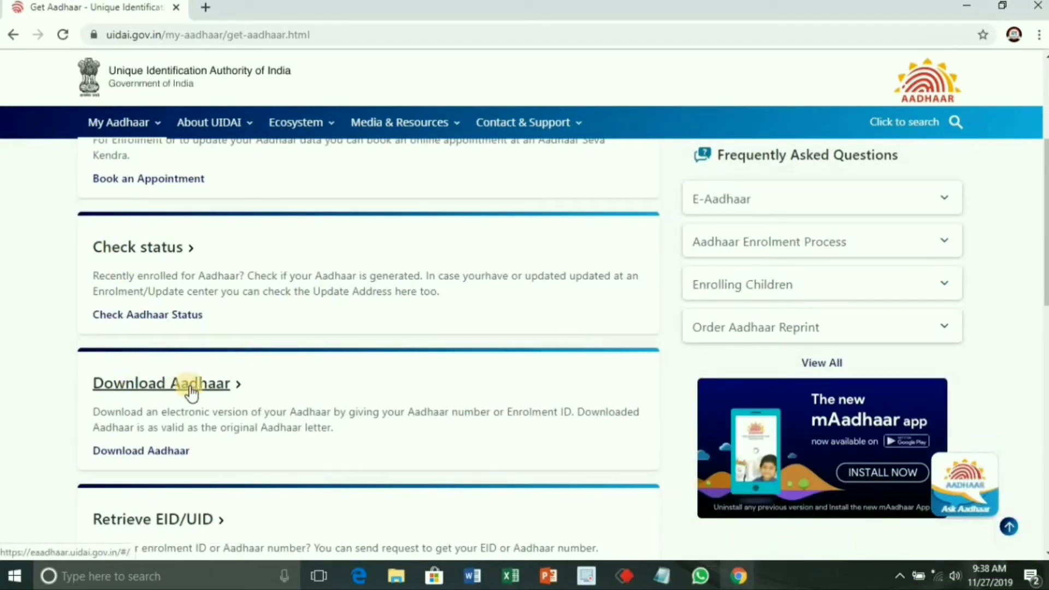
pyautogui.click(225, 383)
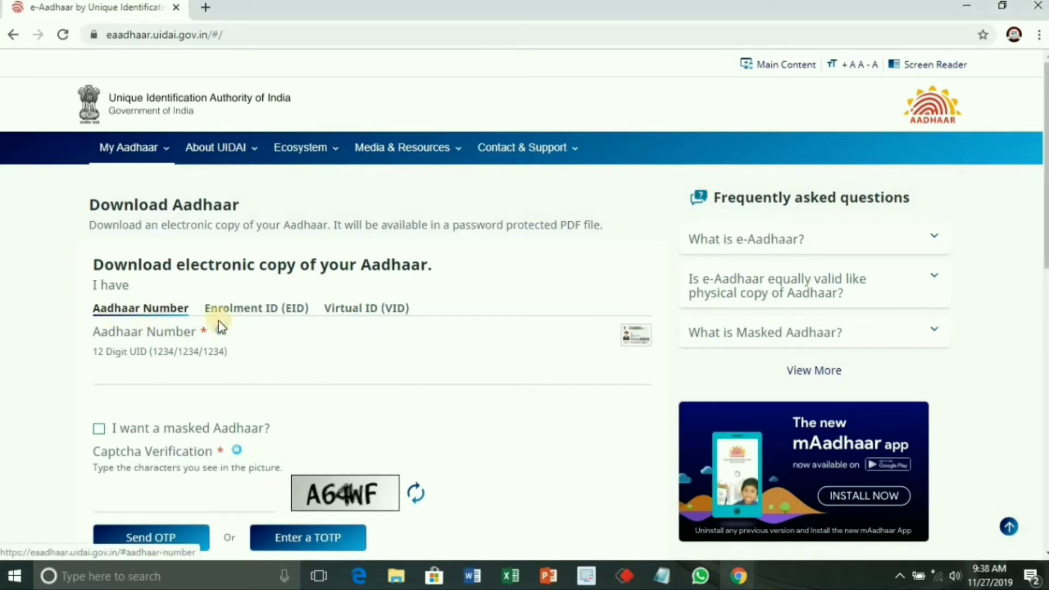
# - Switch the download form to Enrolment ID and enter the 14-digit enrolment number from the slip
pyautogui.click(254, 309)
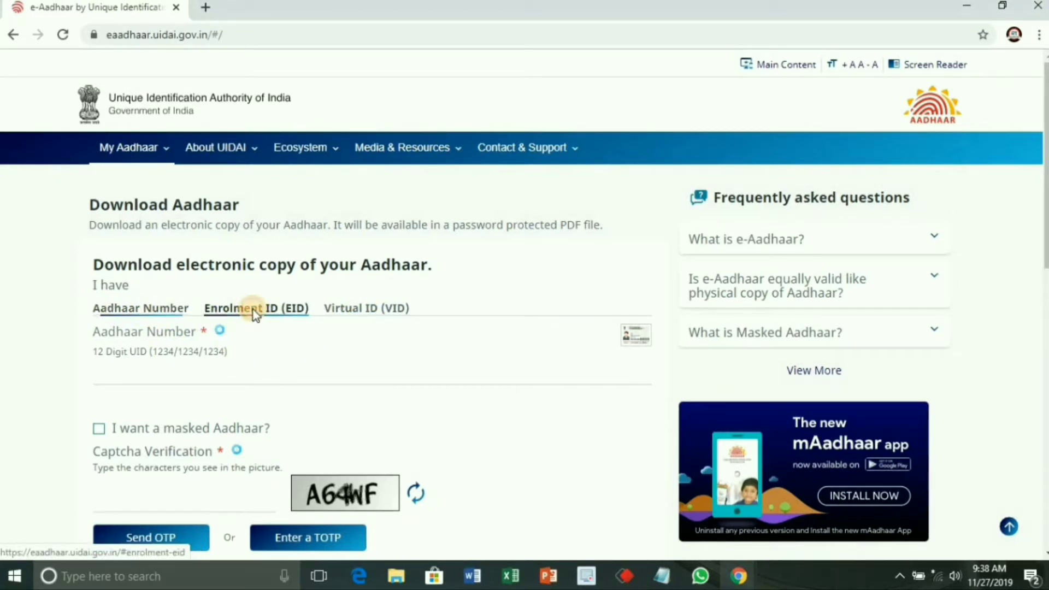
pyautogui.scroll(-1, 360, 392)
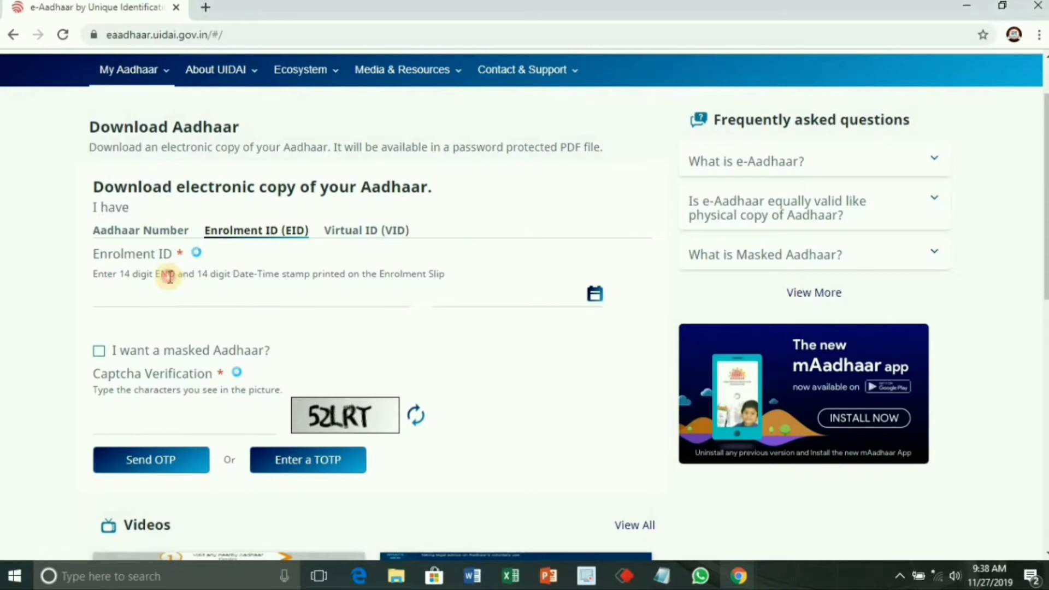
pyautogui.click(186, 300)
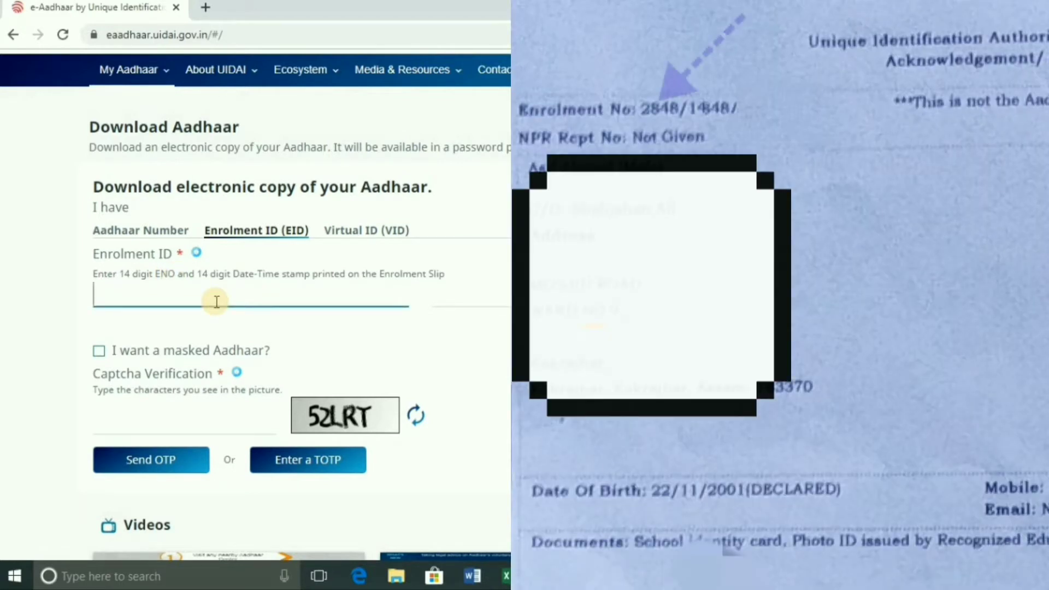
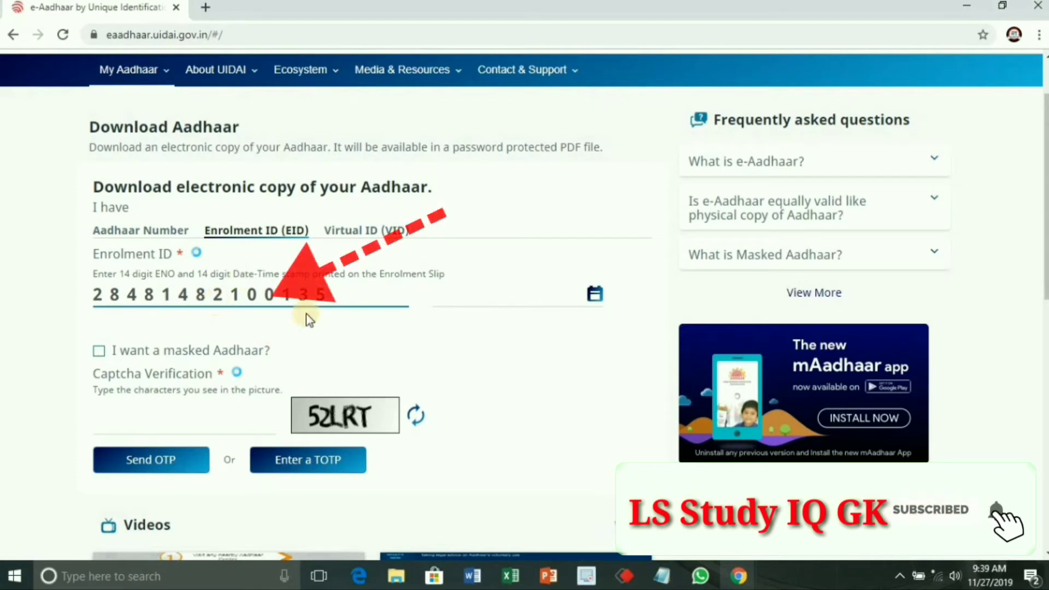
# - Set the enrolment date to 16 October 2019 in the calendar picker
pyautogui.click(469, 296)
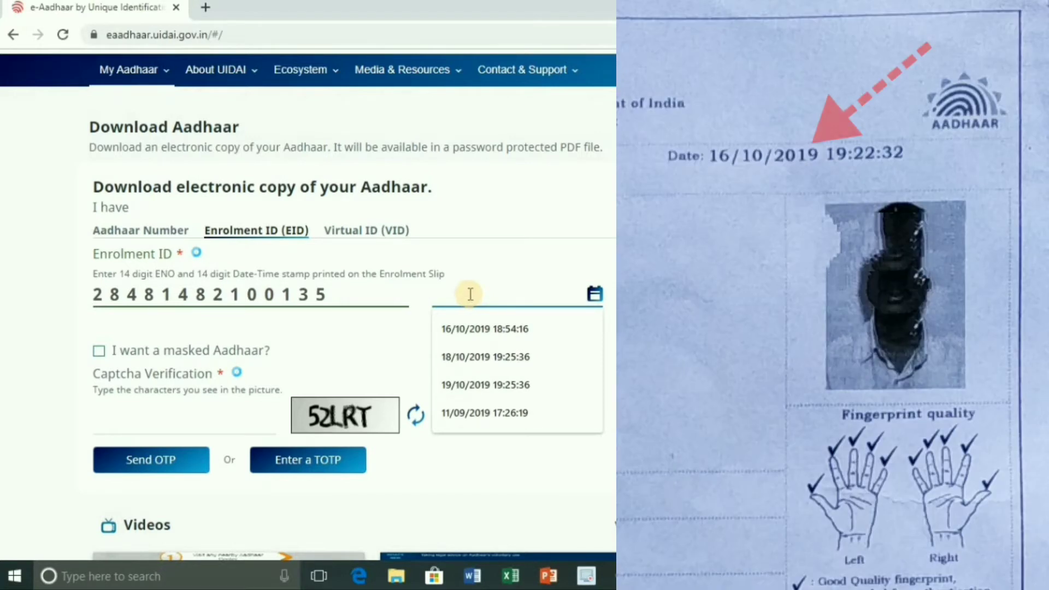
pyautogui.click(595, 298)
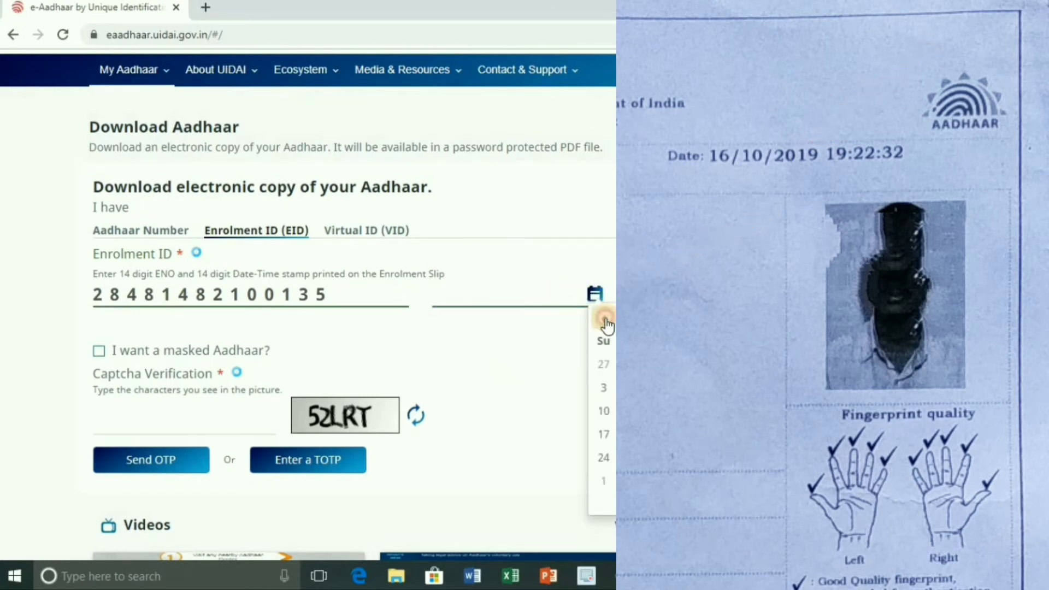
pyautogui.click(607, 322)
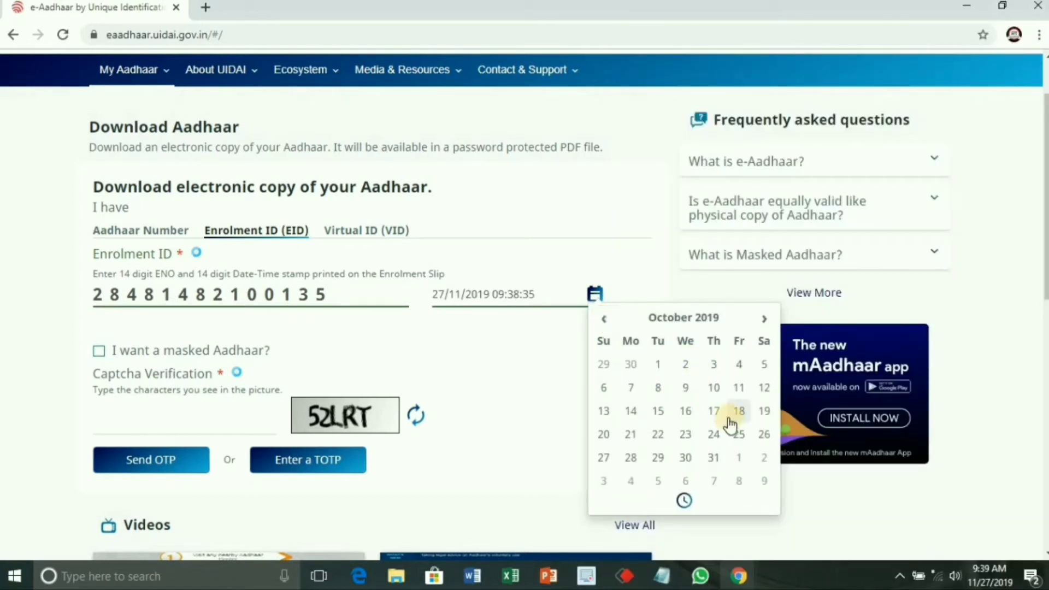
pyautogui.click(687, 415)
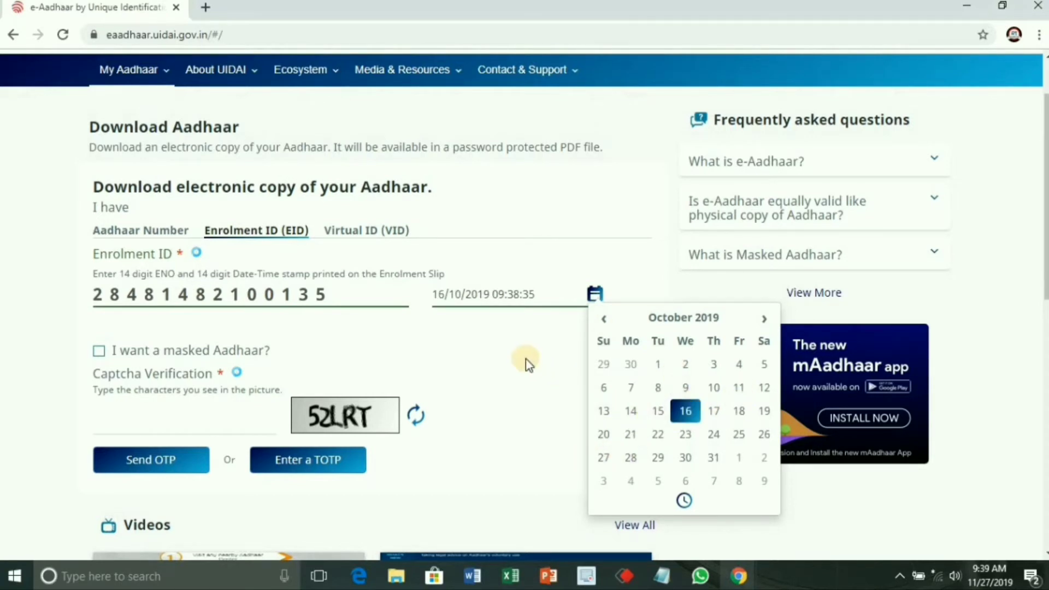
# - Set the enrolment time to 19:22:32 and close the picker
pyautogui.click(684, 500)
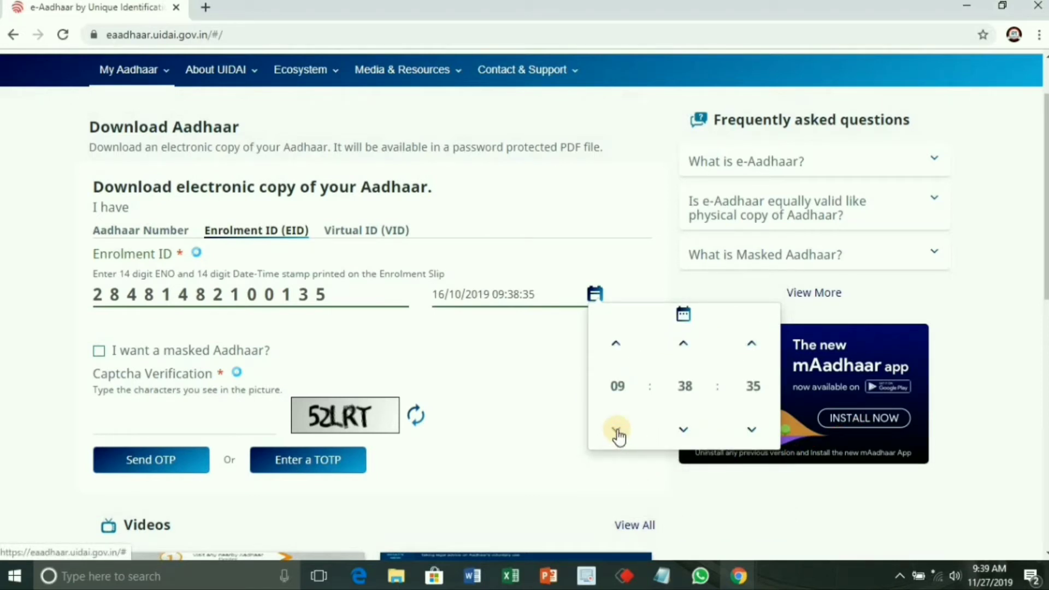
pyautogui.click(617, 432)
pyautogui.click(685, 432)
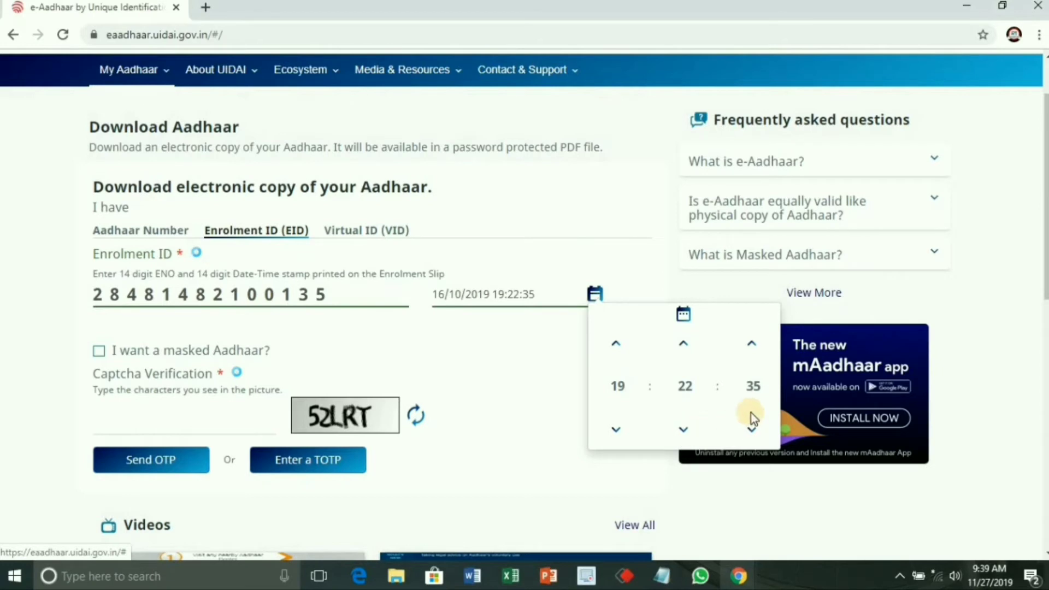
pyautogui.click(753, 431)
pyautogui.click(752, 431)
pyautogui.click(752, 430)
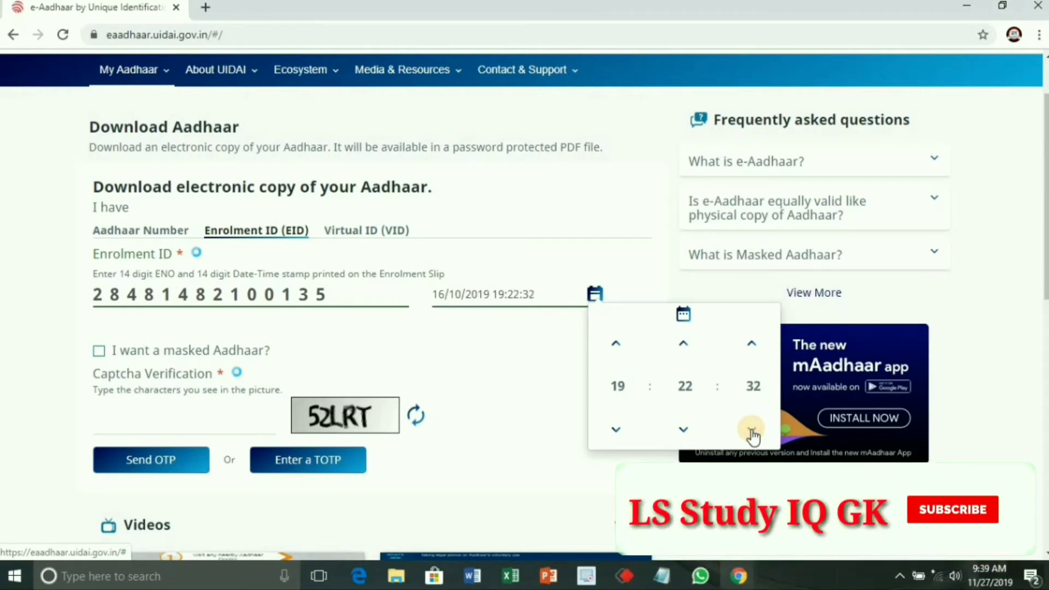
pyautogui.click(529, 356)
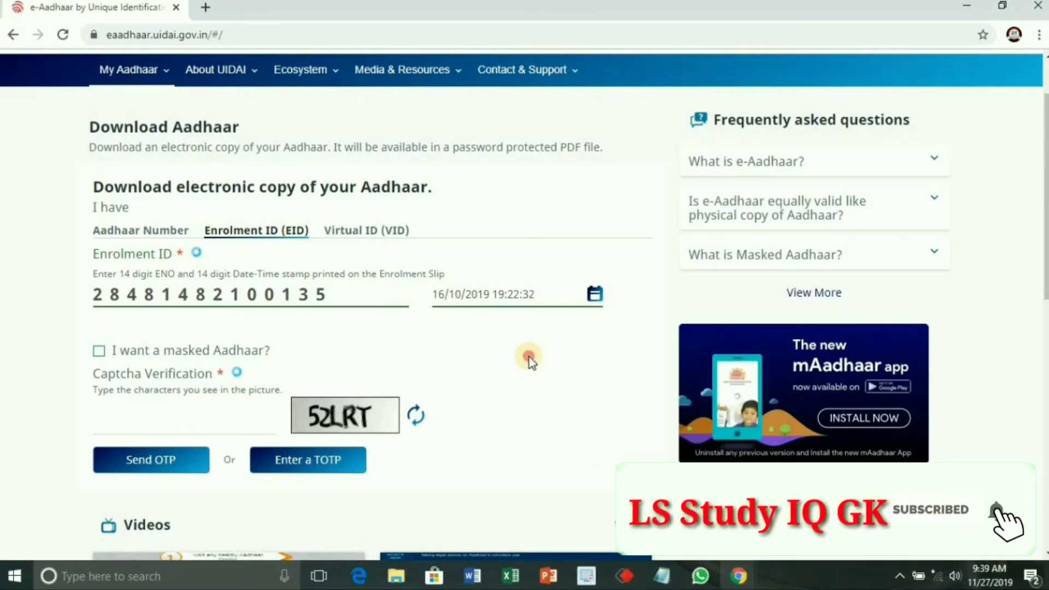
# - Enter the captcha characters and request an OTP to the registered mobile
pyautogui.scroll(-1, 382, 387)
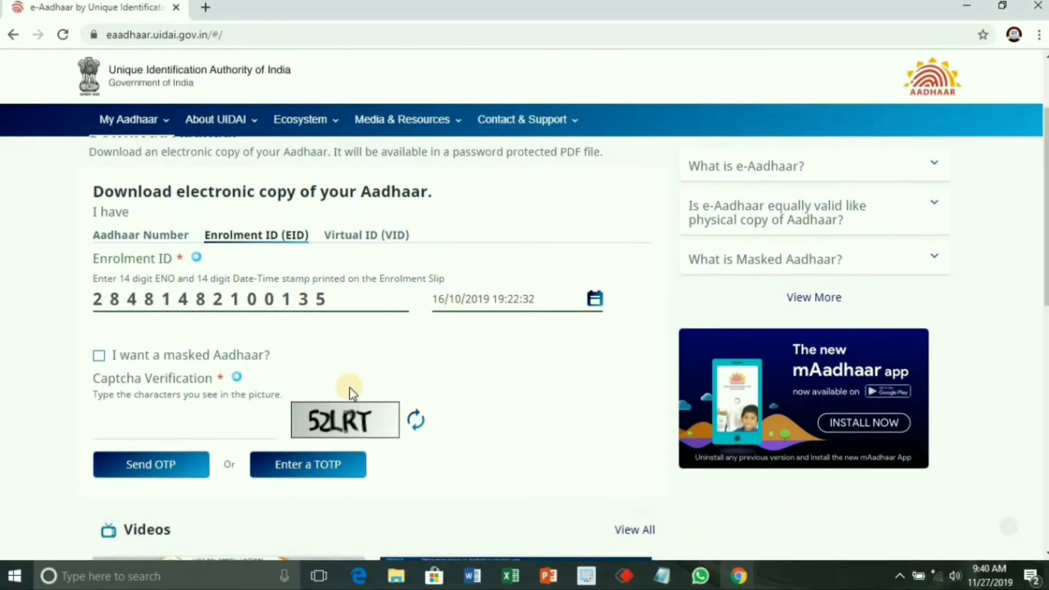
pyautogui.click(130, 392)
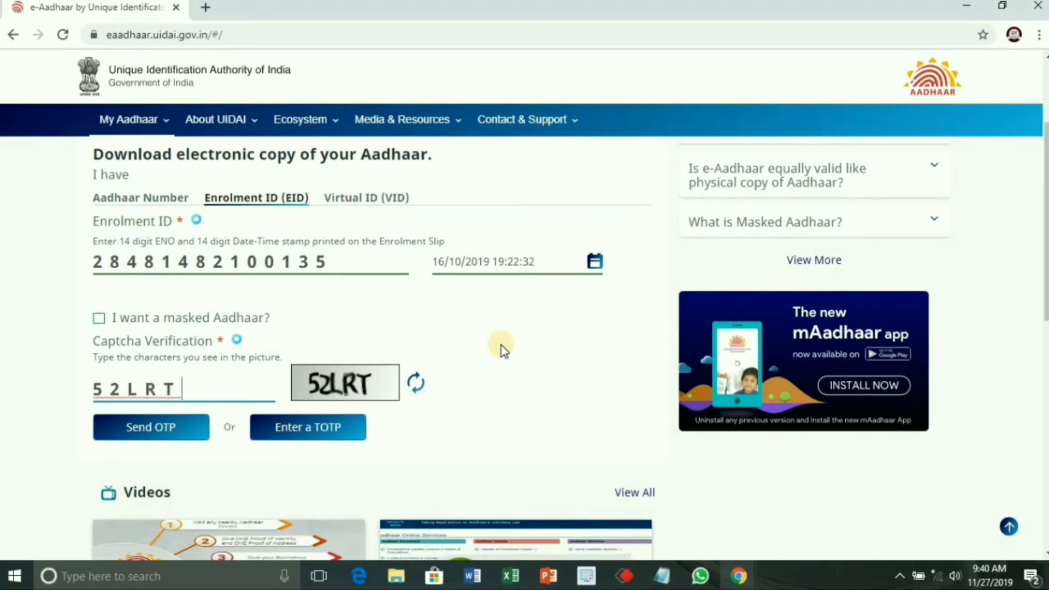
pyautogui.scroll(-3, 467, 344)
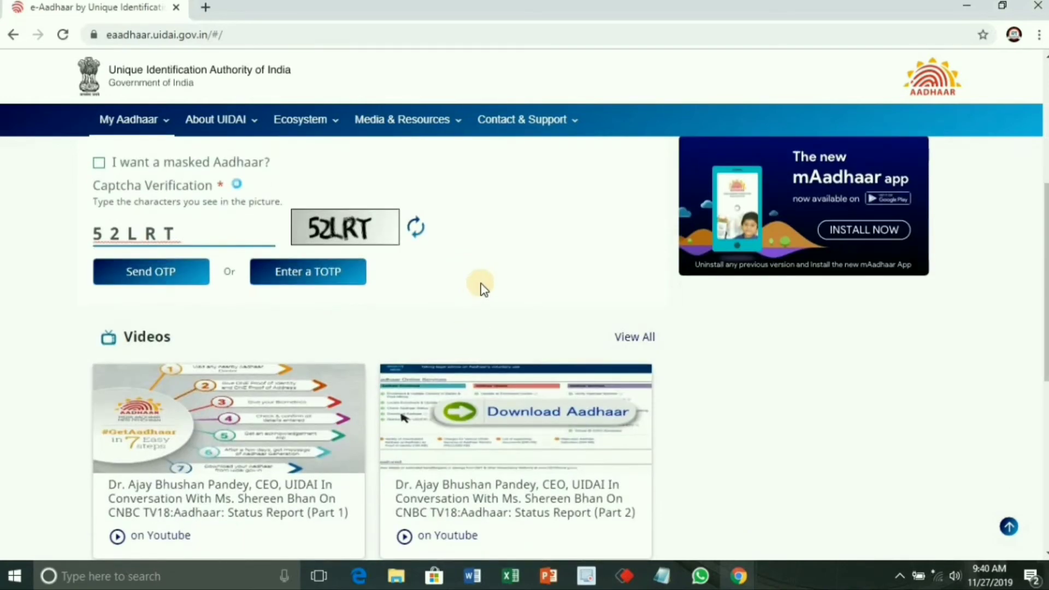
pyautogui.scroll(4, 483, 286)
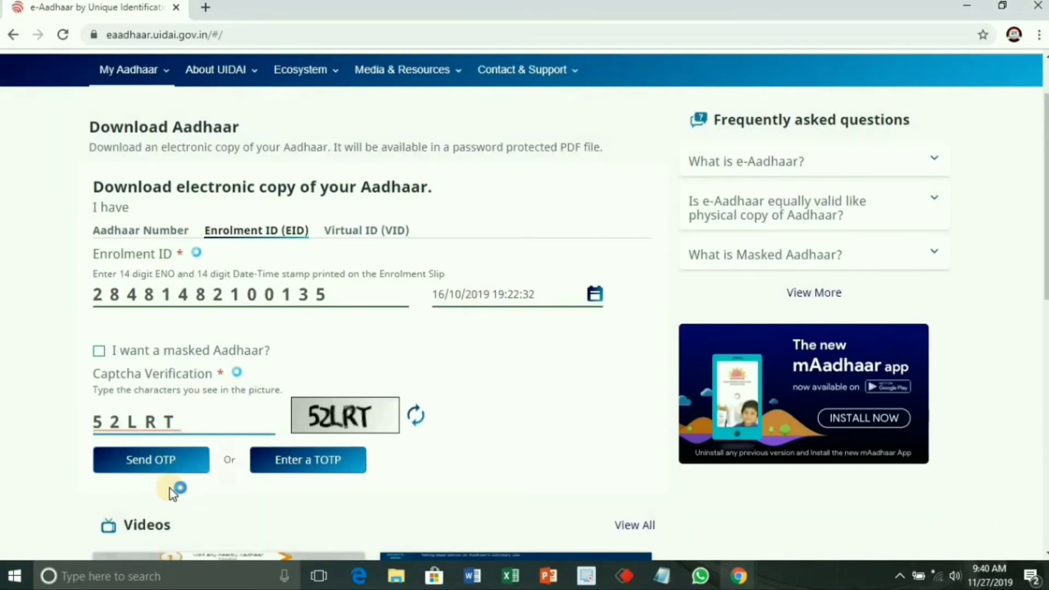
pyautogui.click(151, 464)
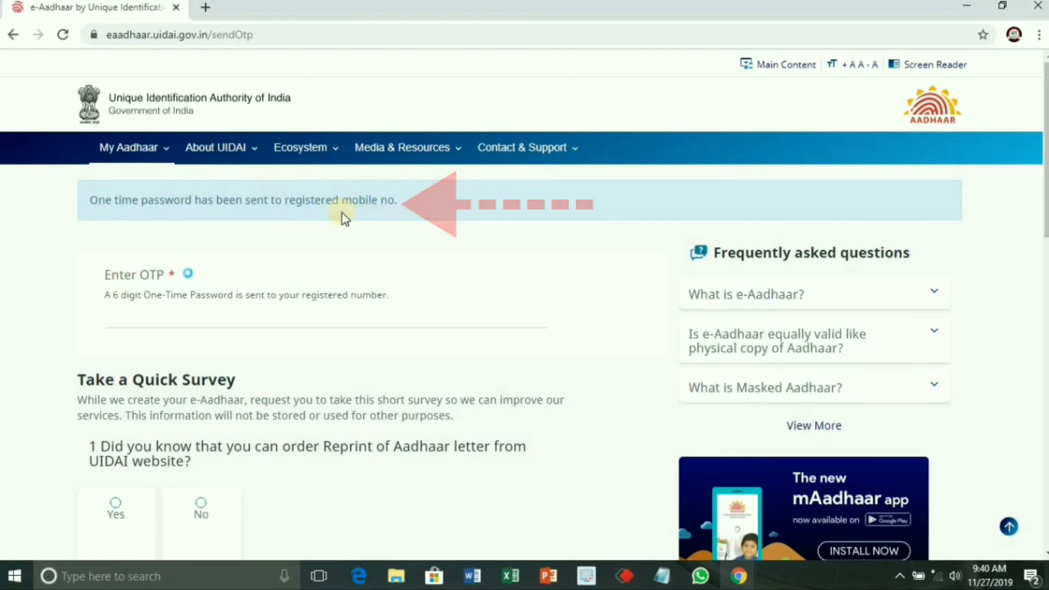
# - Enter the received six-digit OTP and answer No to the first survey question
pyautogui.click(153, 320)
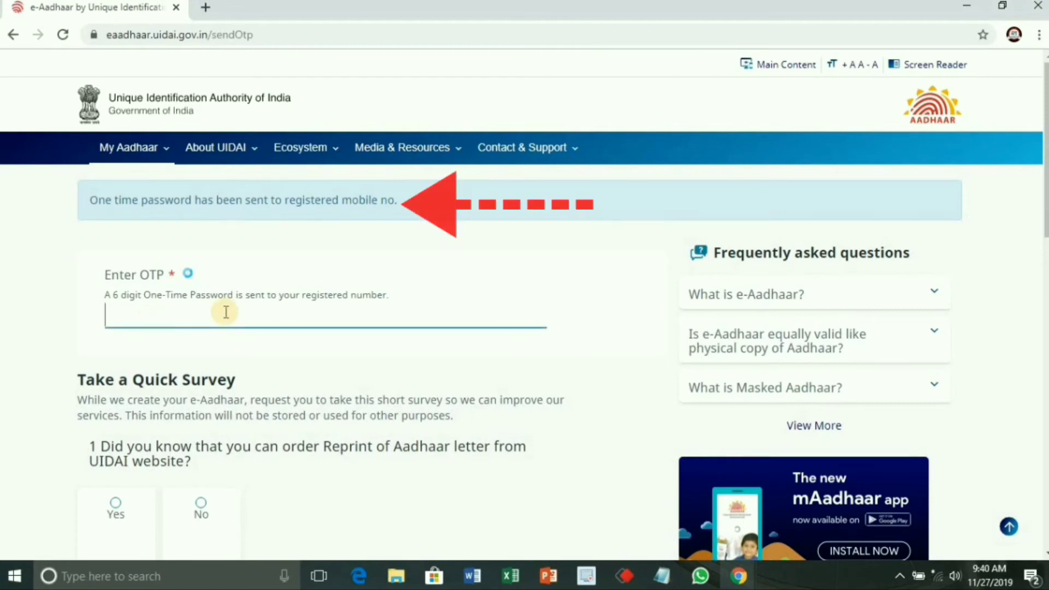
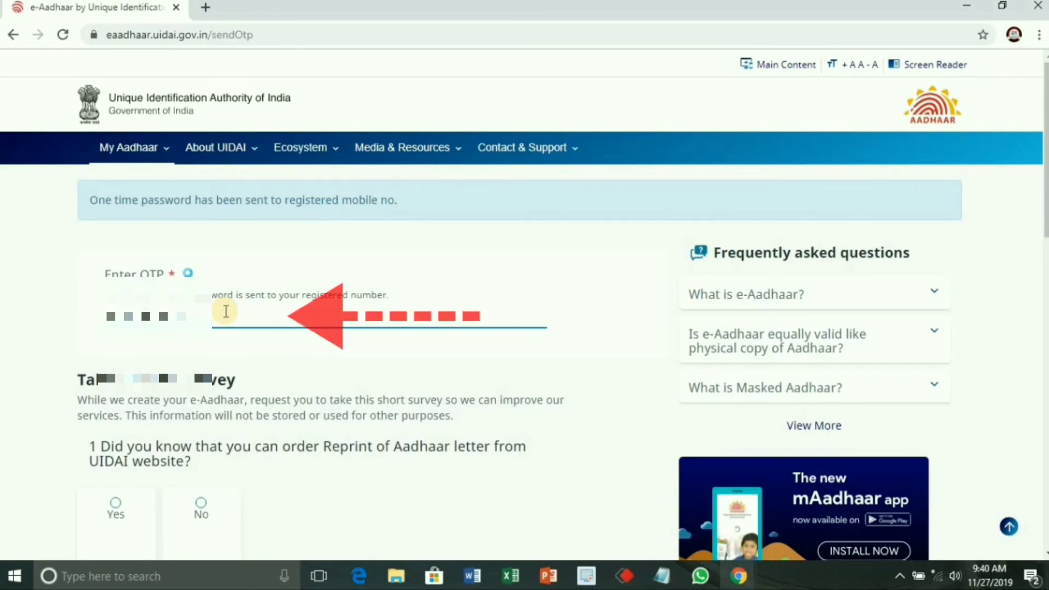
pyautogui.scroll(-1, 276, 314)
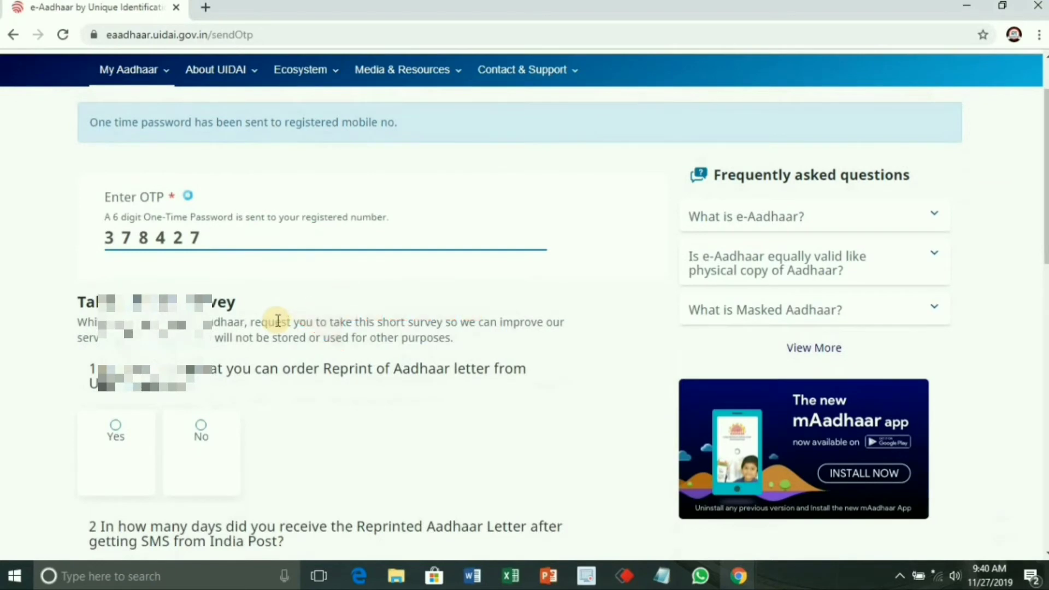
pyautogui.scroll(-1, 278, 321)
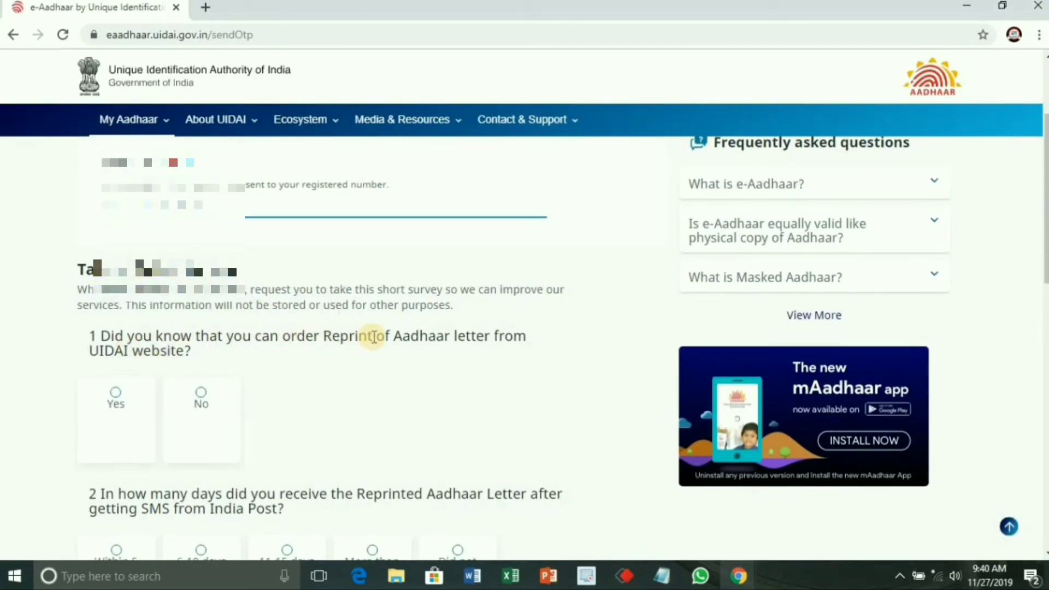
pyautogui.click(201, 393)
pyautogui.scroll(-5, 301, 401)
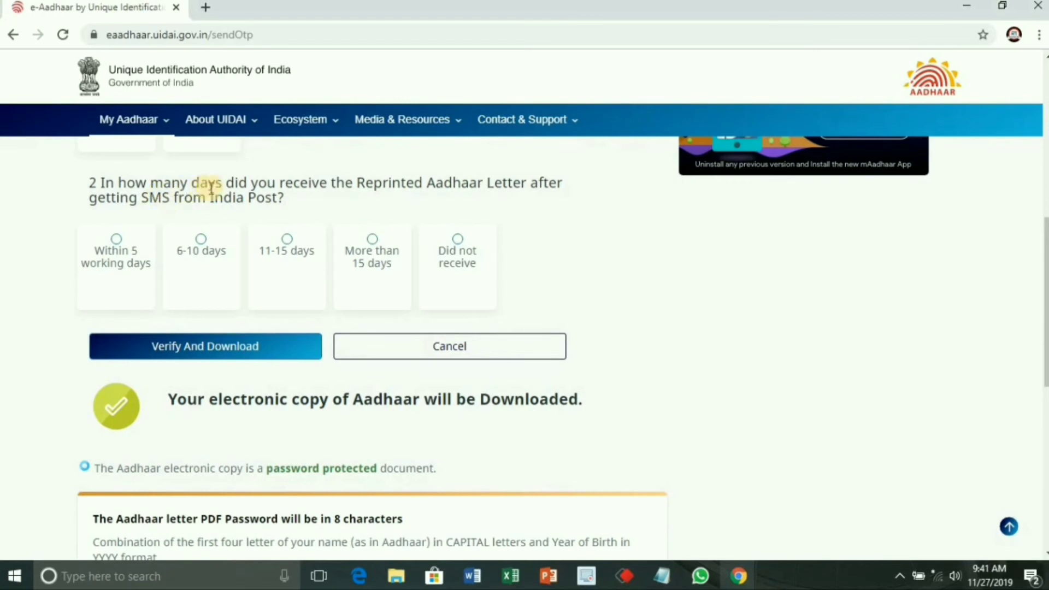
# - Answer 'Did not receive', then verify and save the e-Aadhaar PDF to the Desktop and open it
pyautogui.click(457, 246)
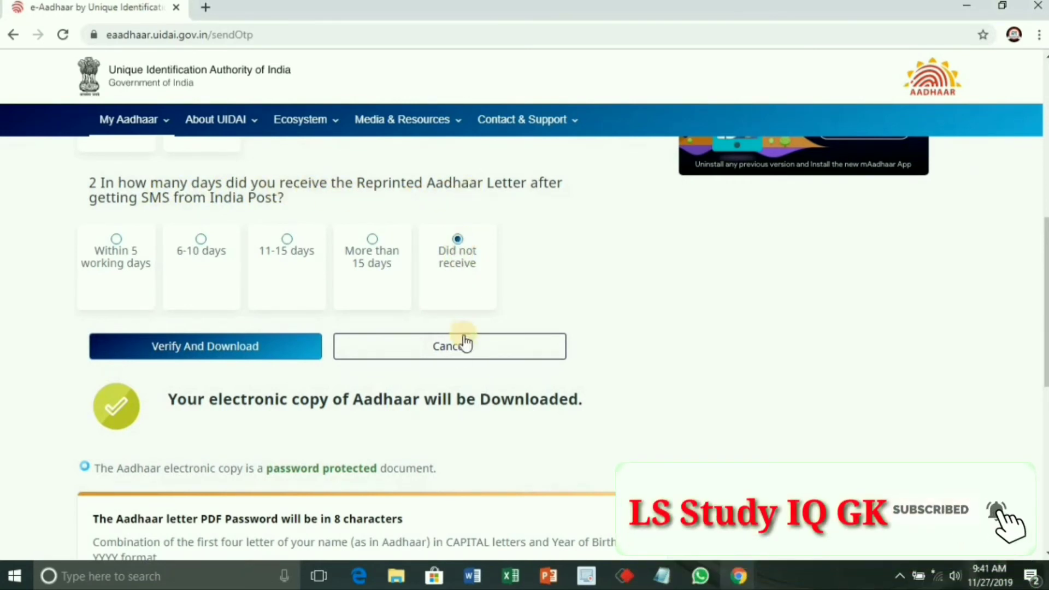
pyautogui.click(218, 347)
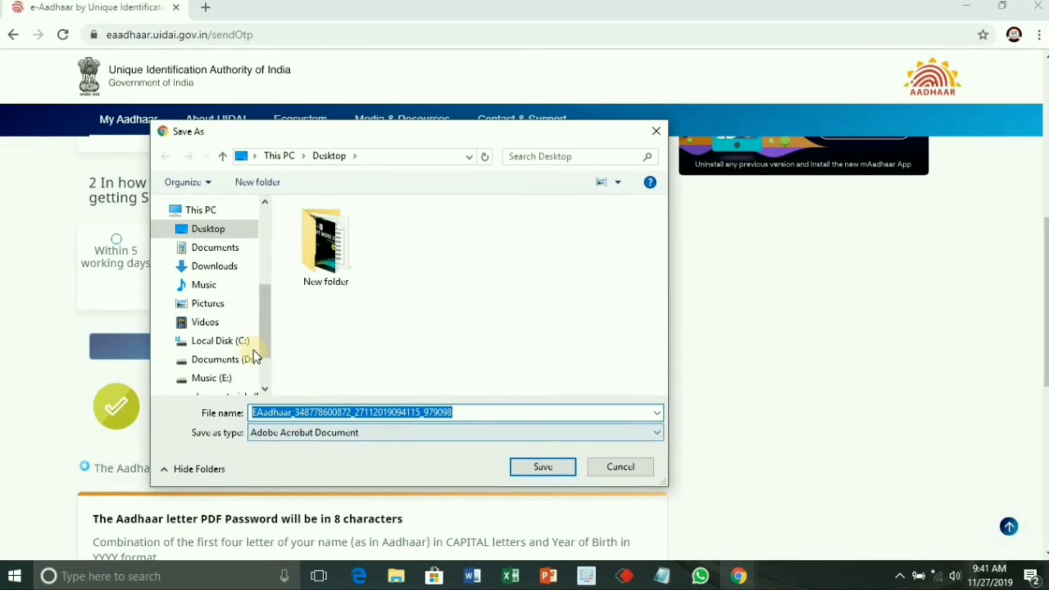
pyautogui.click(541, 467)
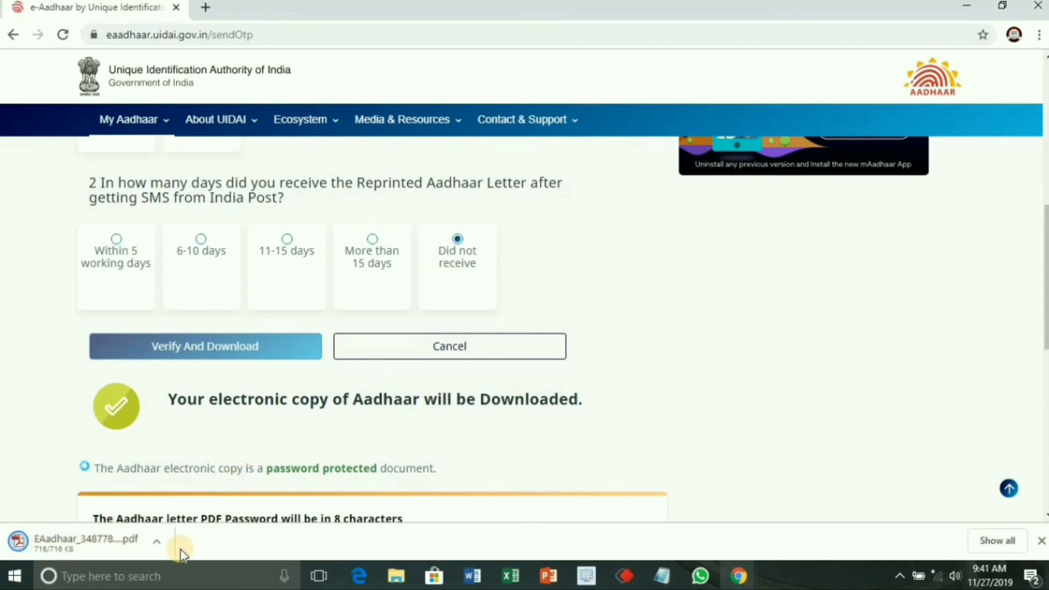
pyautogui.click(123, 548)
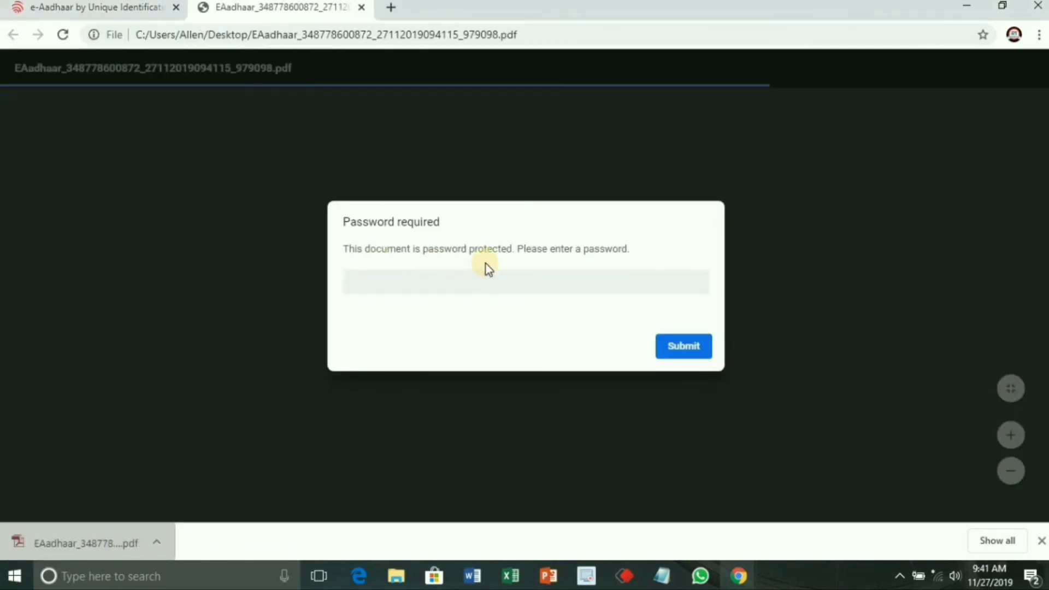
# - Unlock the e-Aadhaar PDF with its 8-character password and scroll through the page
pyautogui.click(460, 286)
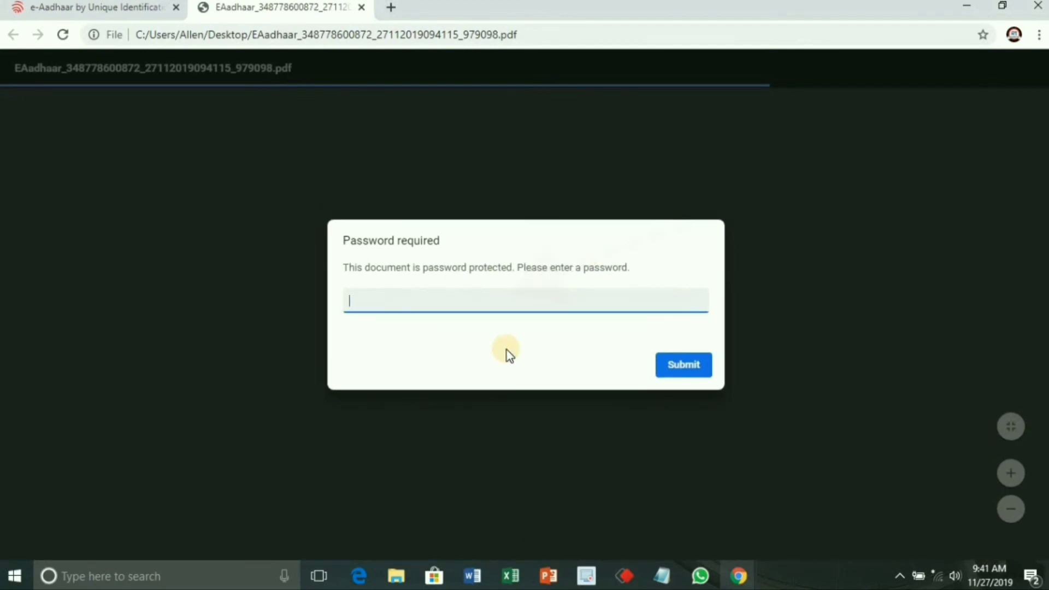
pyautogui.write('••••••••')
pyautogui.click(685, 367)
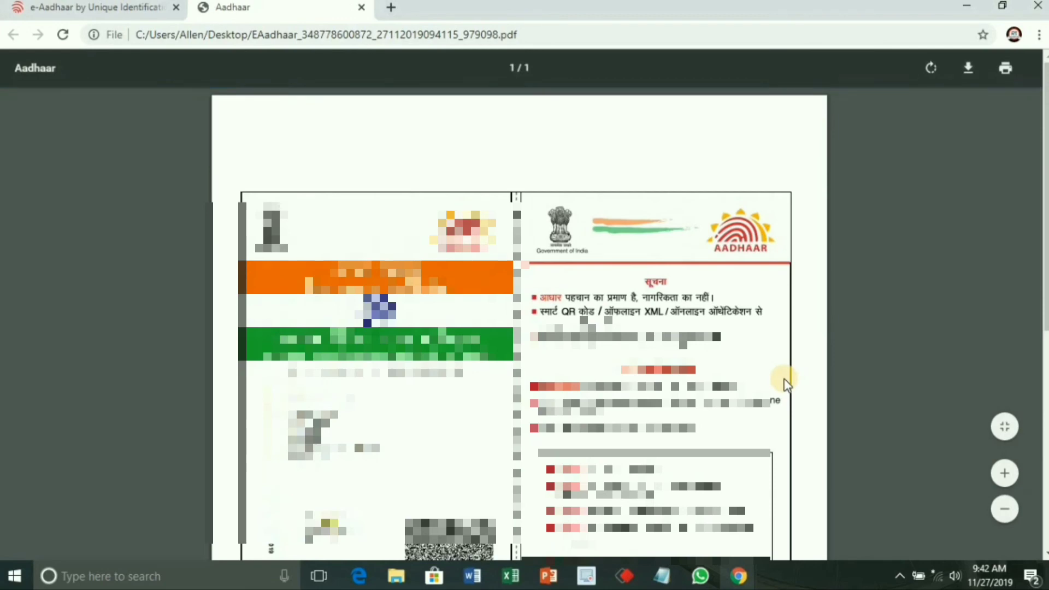
pyautogui.scroll(-10, 647, 210)
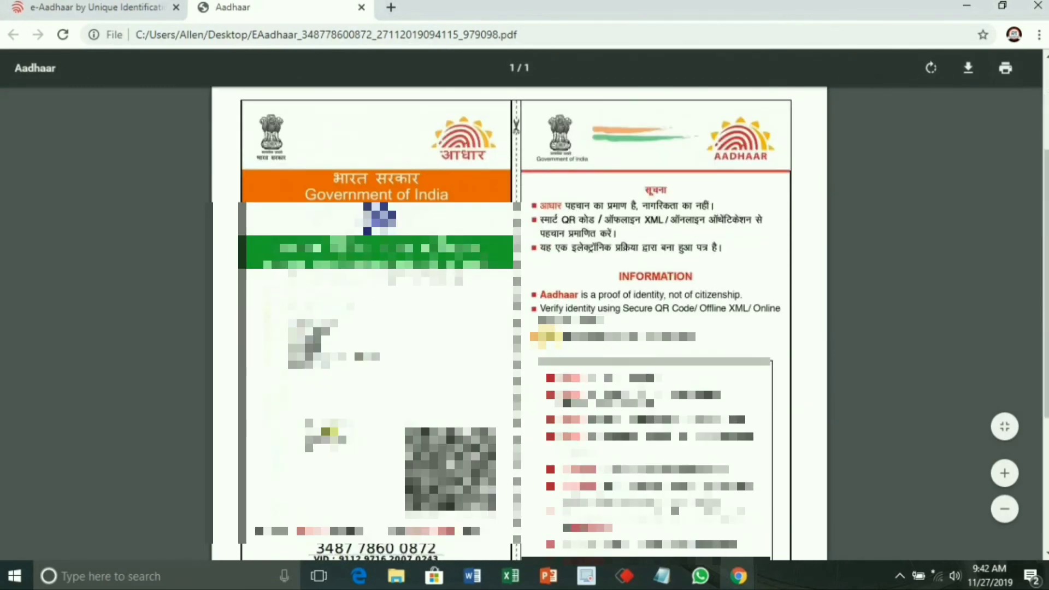